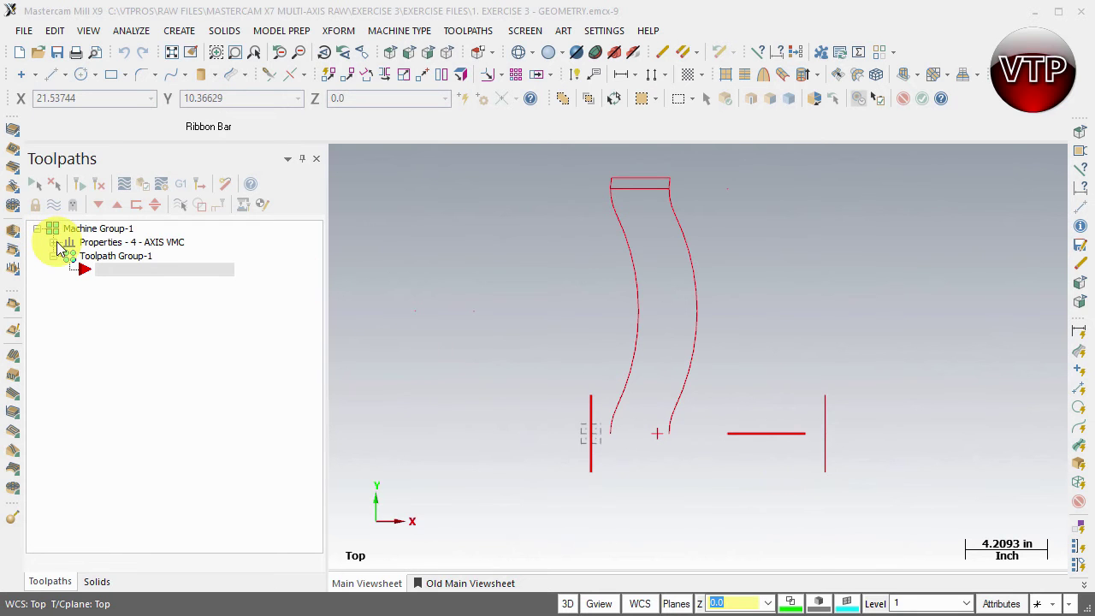
Step: Turn on the wireframe display of the cylindrical stock in the machine group's stock setup and view it at an angle
{"action": "left_click", "coordinate": [54, 244]}
{"action": "left_click", "coordinate": [126, 285]}
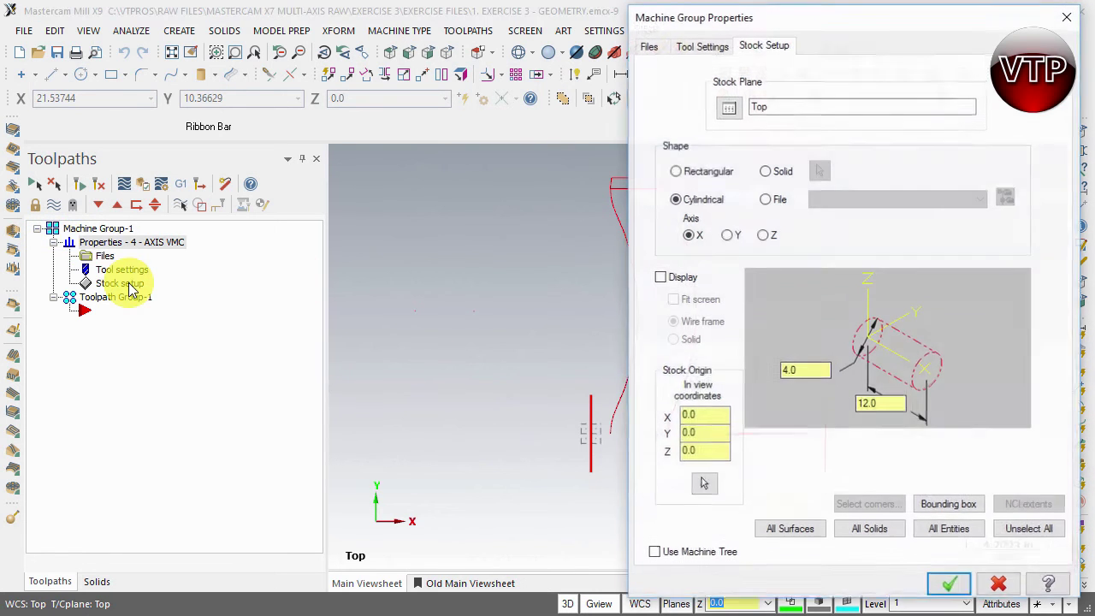
{"action": "left_click", "coordinate": [683, 282]}
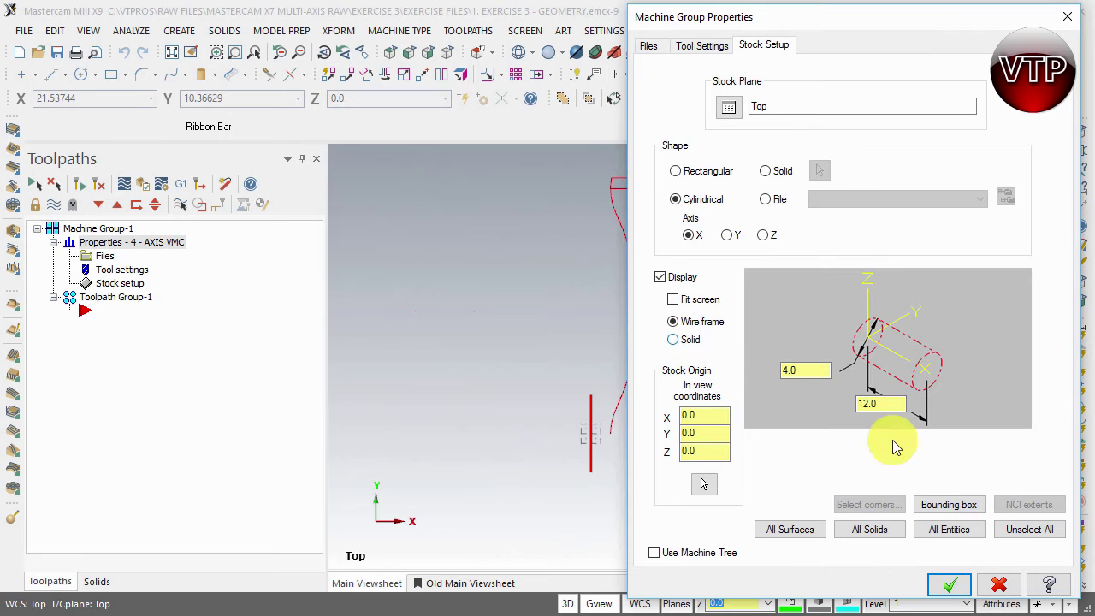
{"action": "left_click", "coordinate": [950, 585]}
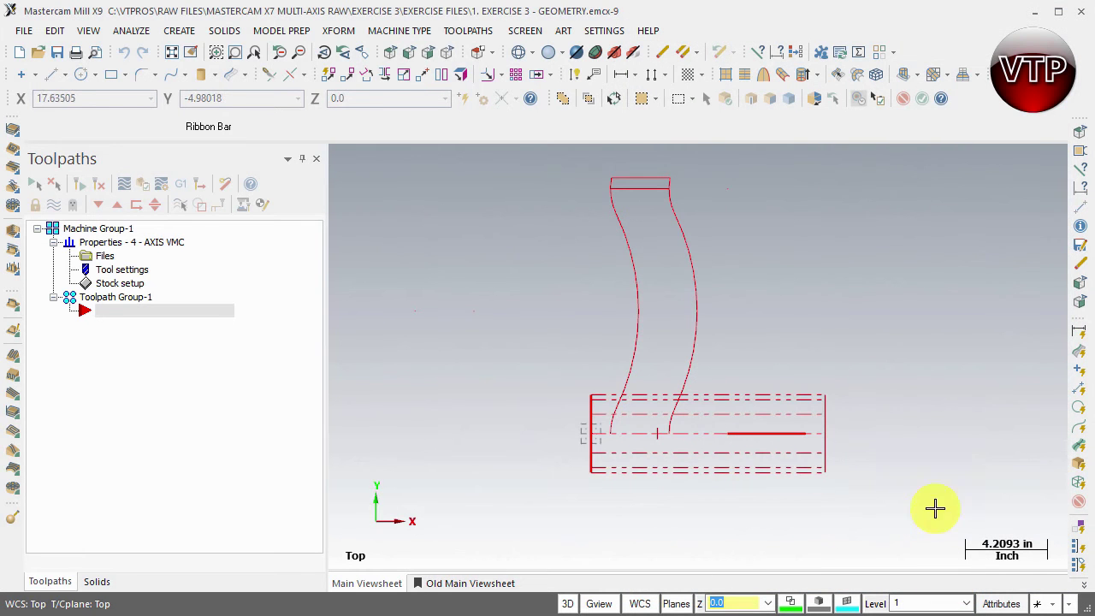
{"action": "middle_click_drag", "start_coordinate": [936, 506], "coordinate": [880, 419]}
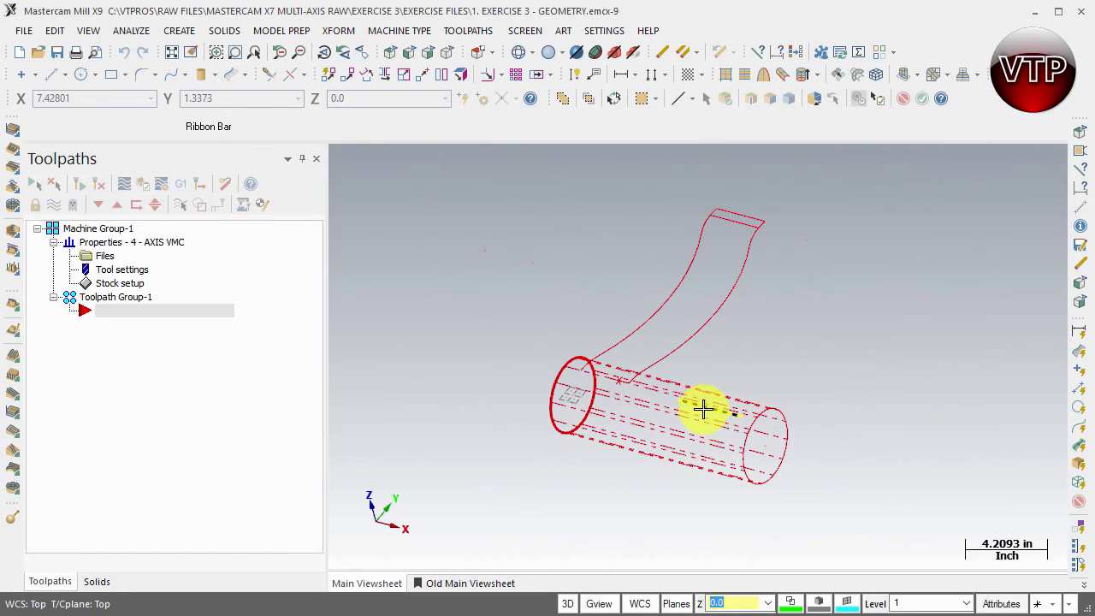
{"action": "left_click", "coordinate": [763, 410]}
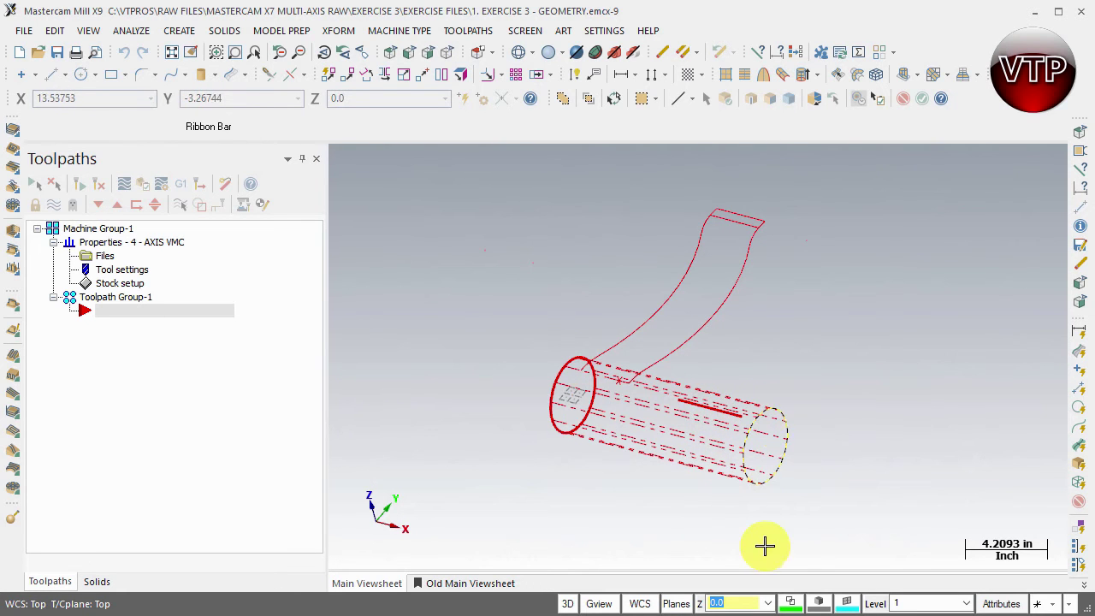
{"action": "left_click", "coordinate": [765, 547]}
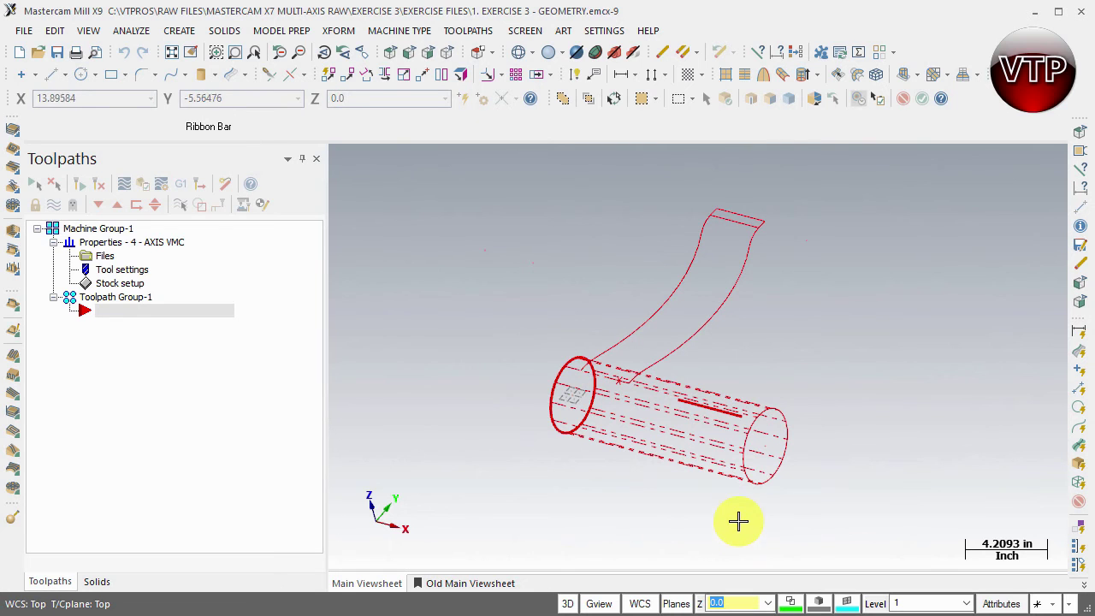
Step: Switch the stock display from wireframe to solid in the stock setup
{"action": "left_click", "coordinate": [124, 284]}
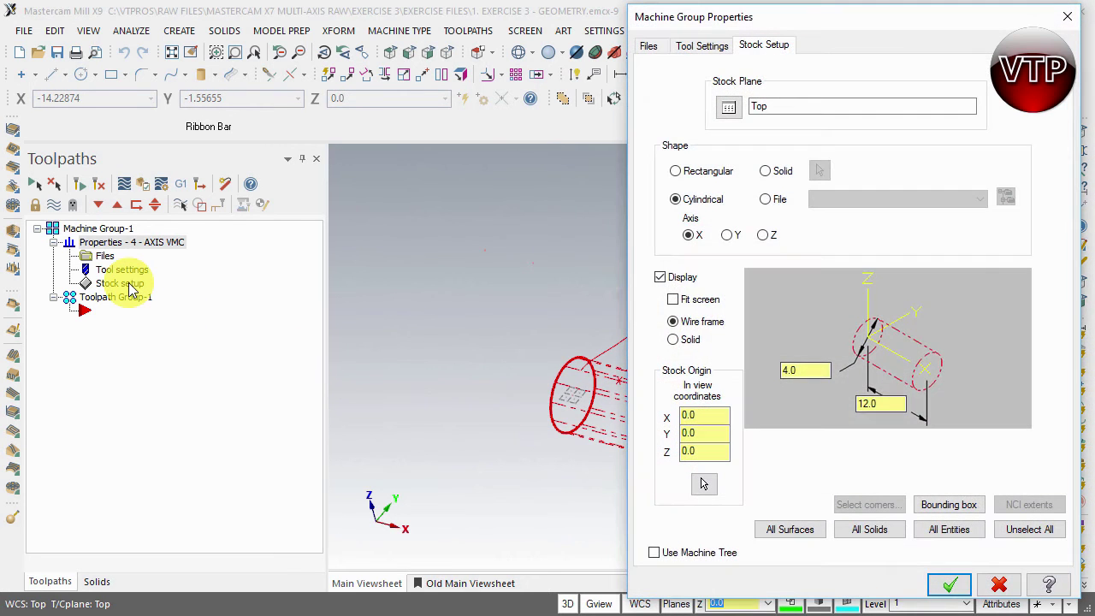
{"action": "left_click", "coordinate": [673, 340]}
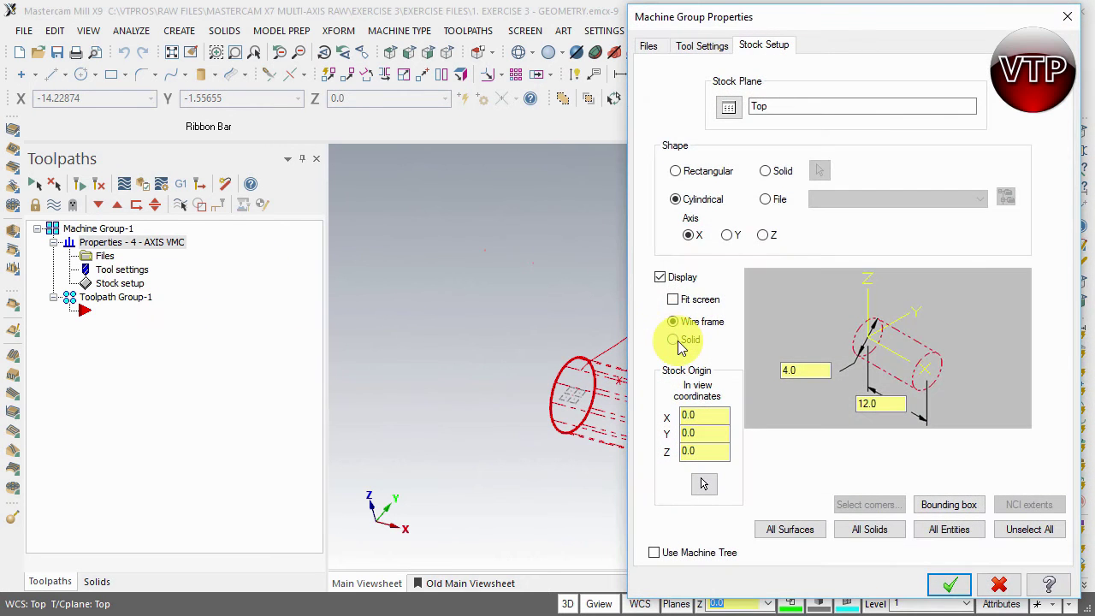
{"action": "left_click", "coordinate": [950, 585]}
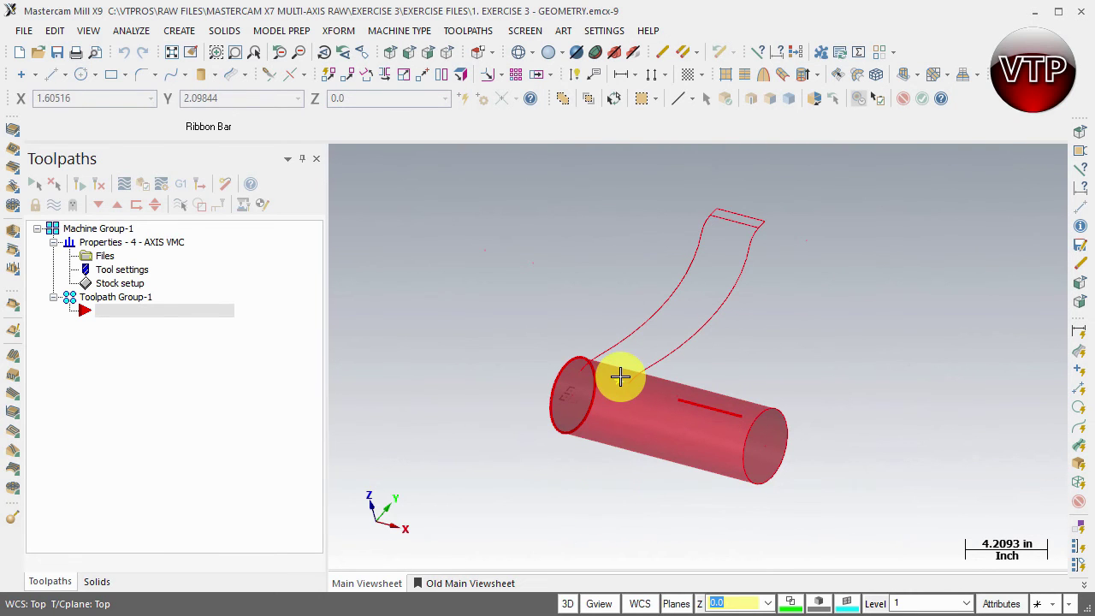
{"action": "left_click", "coordinate": [618, 379]}
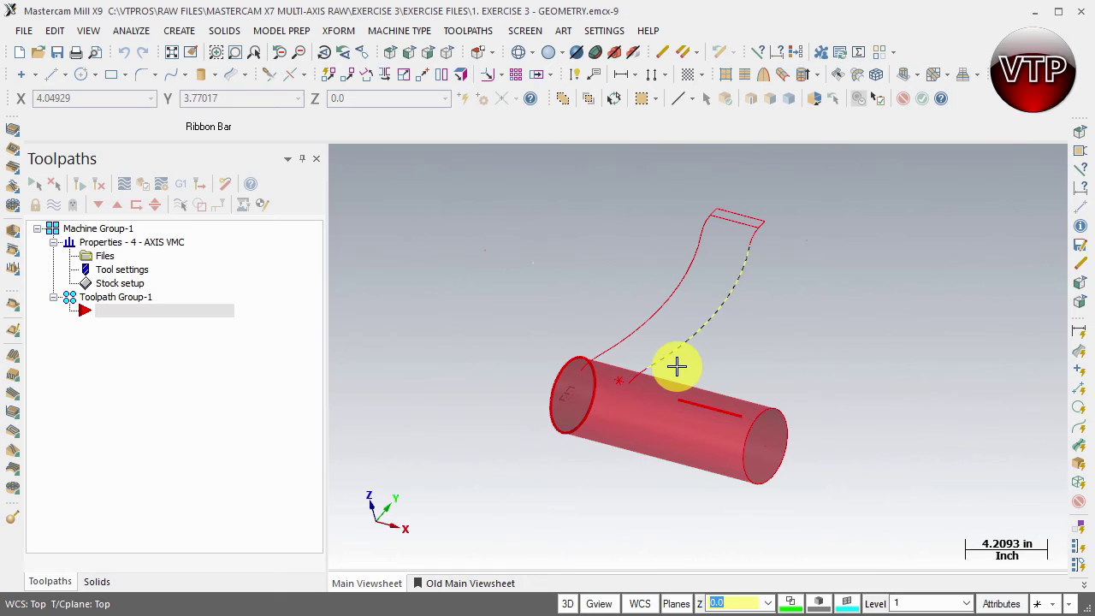
Step: Turn off the stock display in the stock setup so only the wireframe geometry shows
{"action": "left_click", "coordinate": [128, 289]}
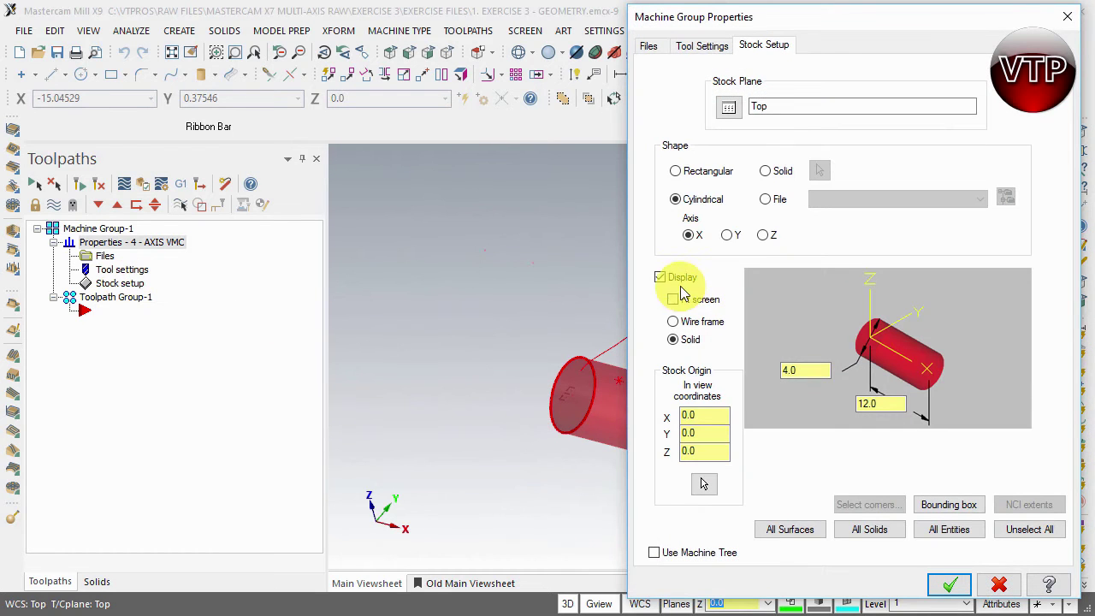
{"action": "left_click", "coordinate": [661, 277]}
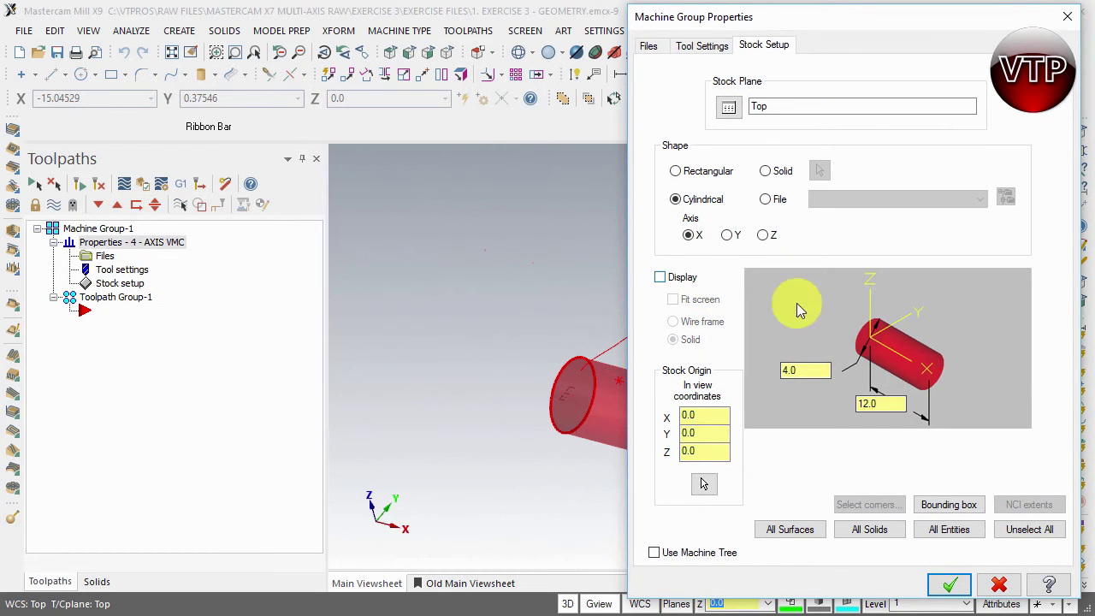
{"action": "left_click", "coordinate": [951, 586]}
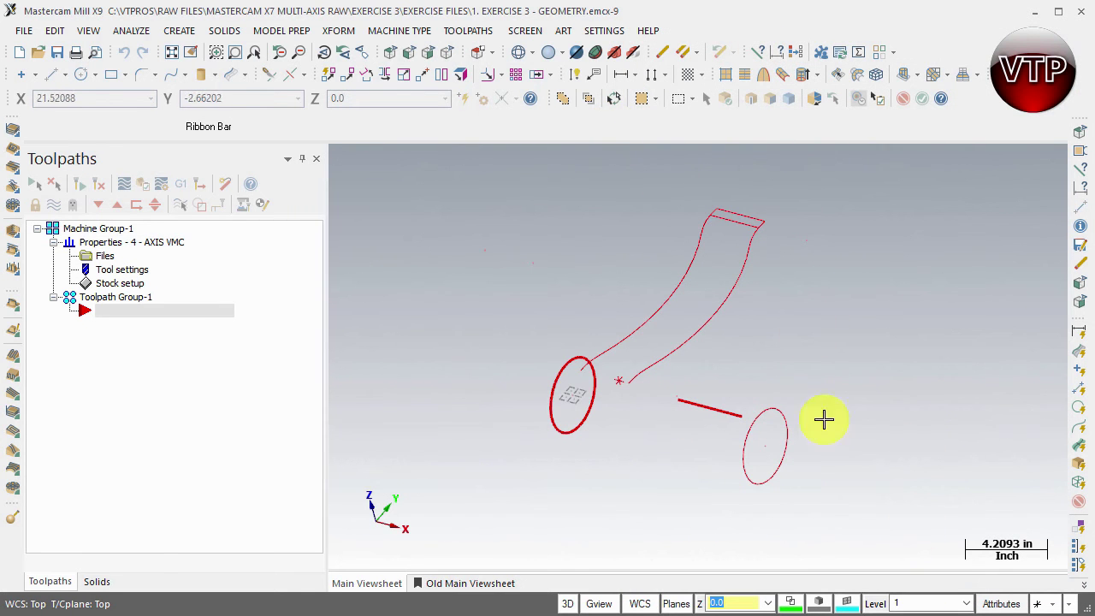
{"action": "left_click", "coordinate": [720, 426]}
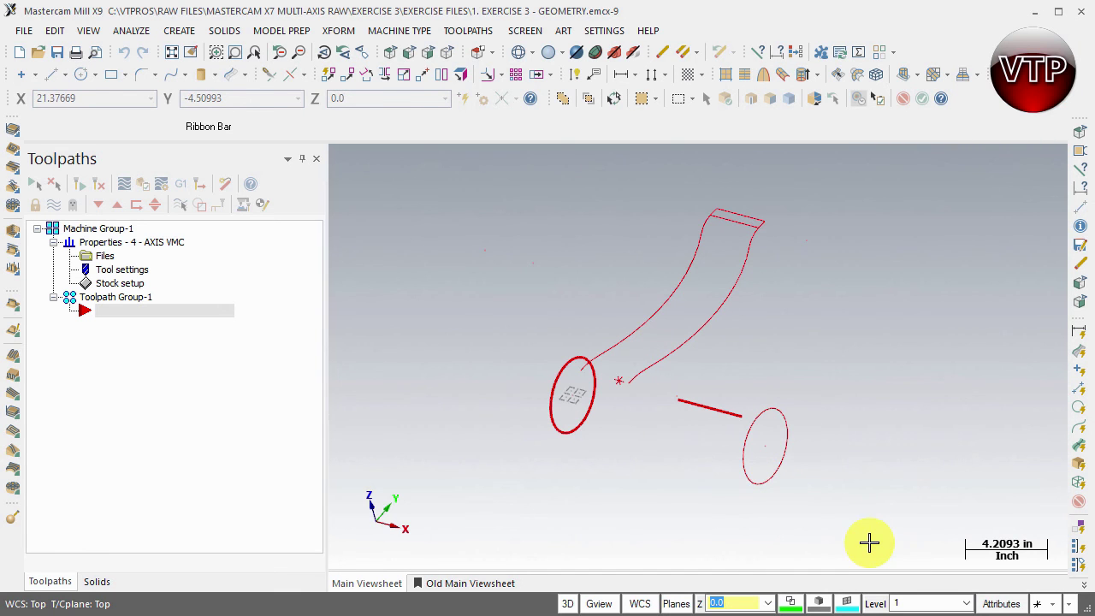
Step: Select all the wireframe geometry and change its color to blue (color 9), propagating the change to every selected entity
{"action": "left_click_drag", "start_coordinate": [870, 542], "coordinate": [512, 179]}
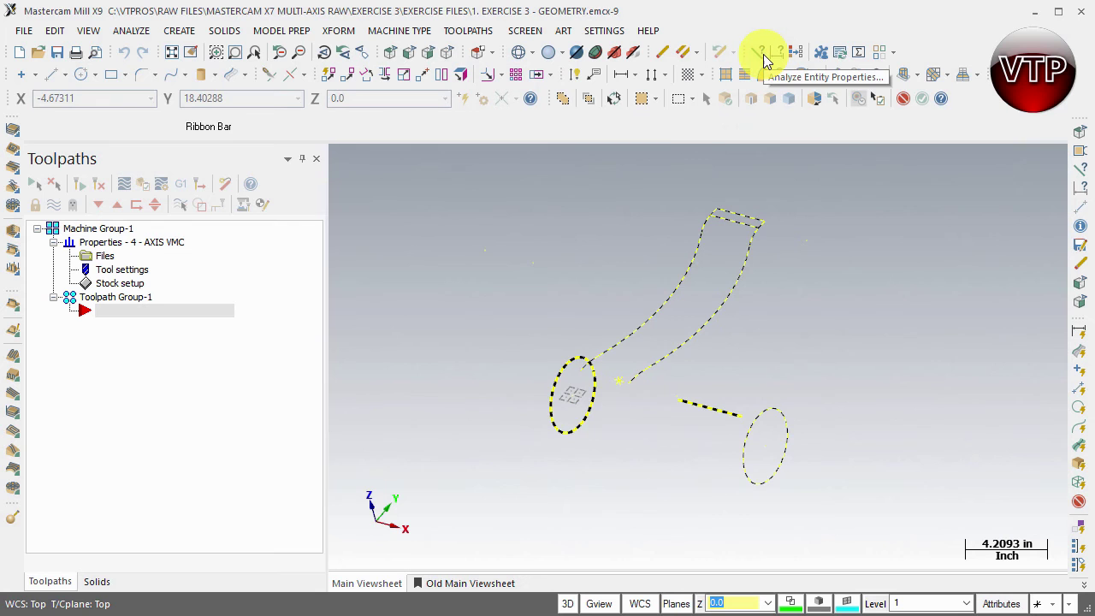
{"action": "left_click", "coordinate": [763, 54]}
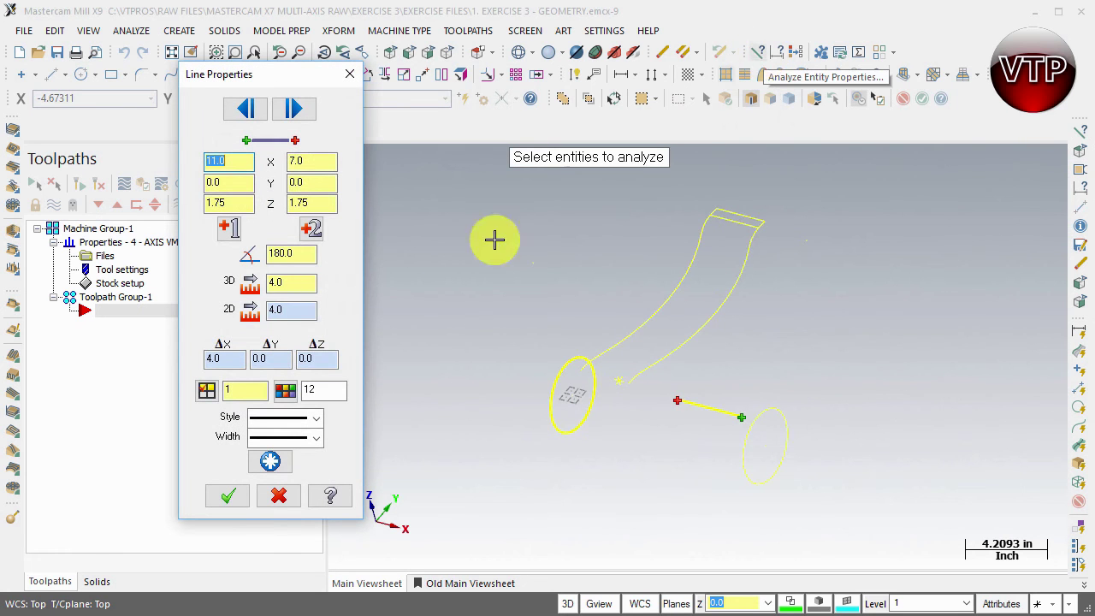
{"action": "left_click", "coordinate": [286, 394]}
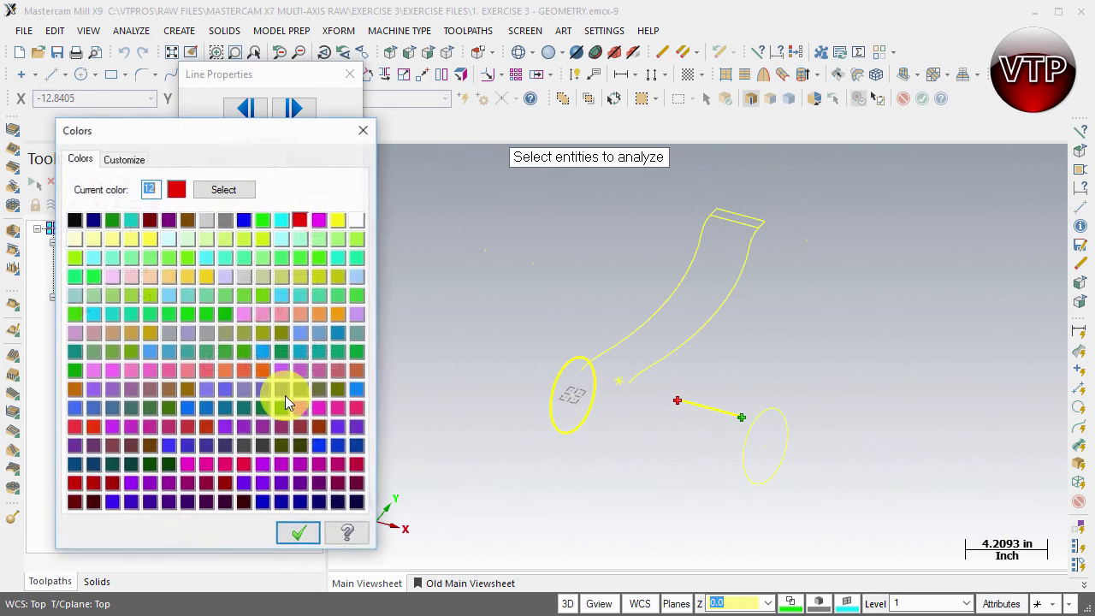
{"action": "left_click", "coordinate": [245, 223]}
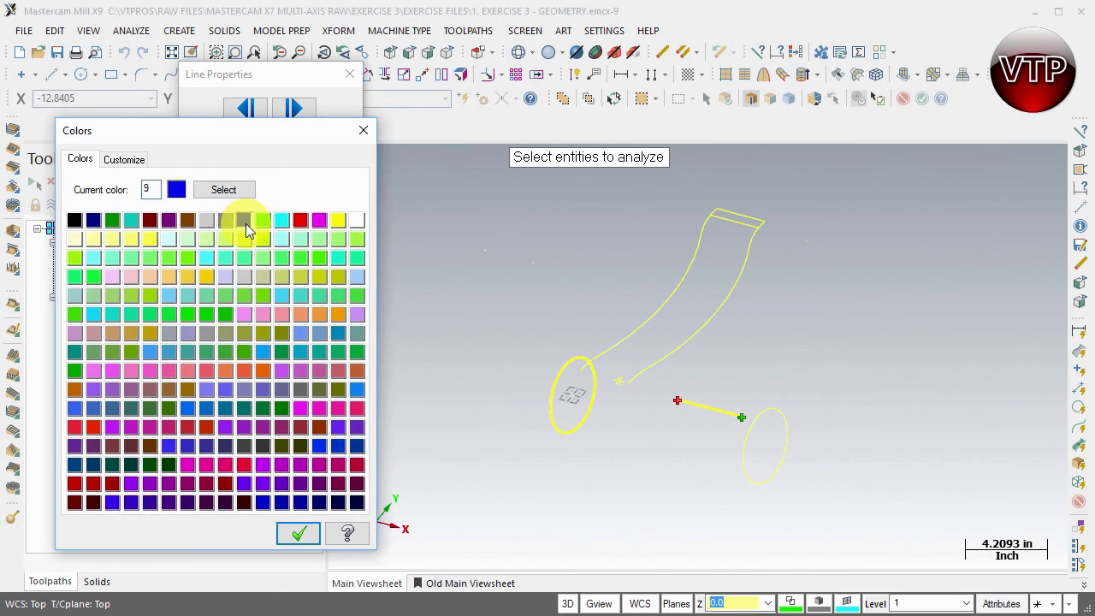
{"action": "left_click", "coordinate": [299, 534]}
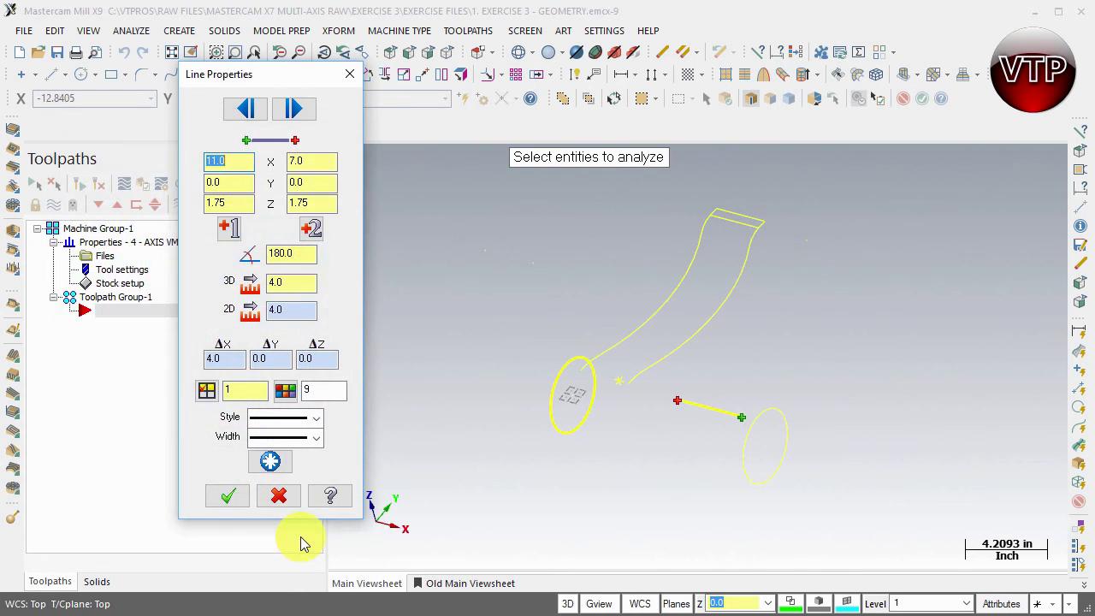
{"action": "left_click", "coordinate": [278, 467]}
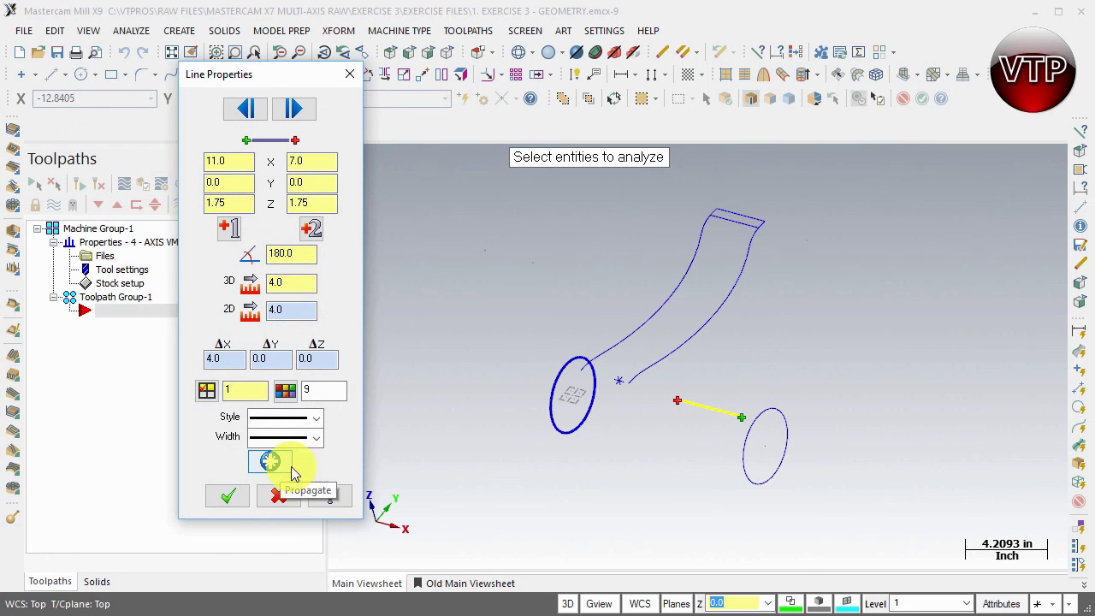
{"action": "left_click", "coordinate": [229, 499]}
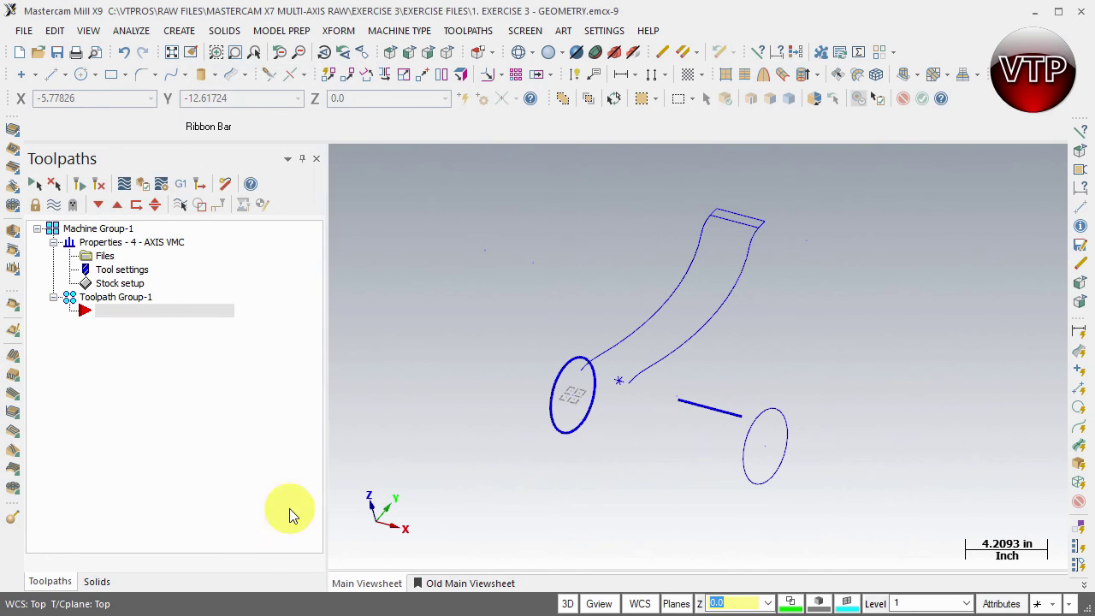
Step: Turn the stock display back on in the stock setup, keeping it shown as solid
{"action": "left_click", "coordinate": [114, 287]}
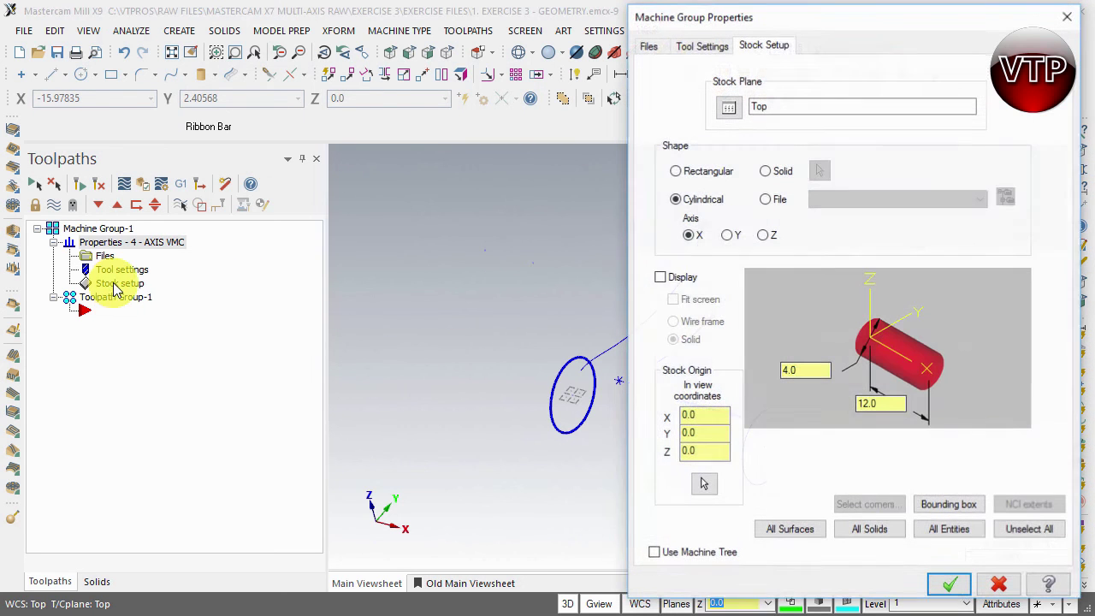
{"action": "left_click", "coordinate": [687, 281]}
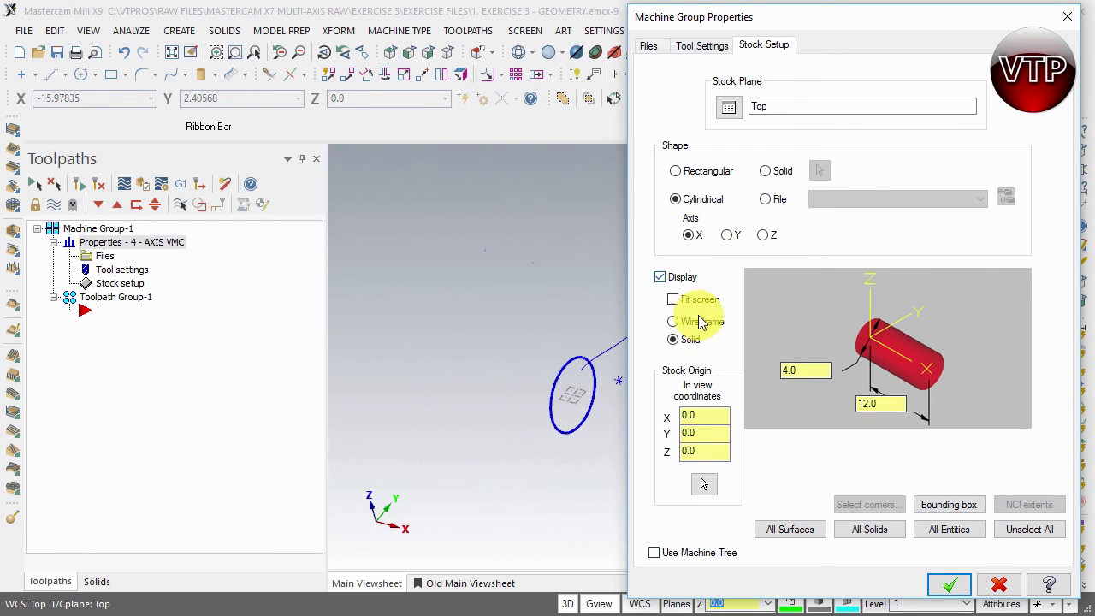
{"action": "left_click", "coordinate": [950, 585]}
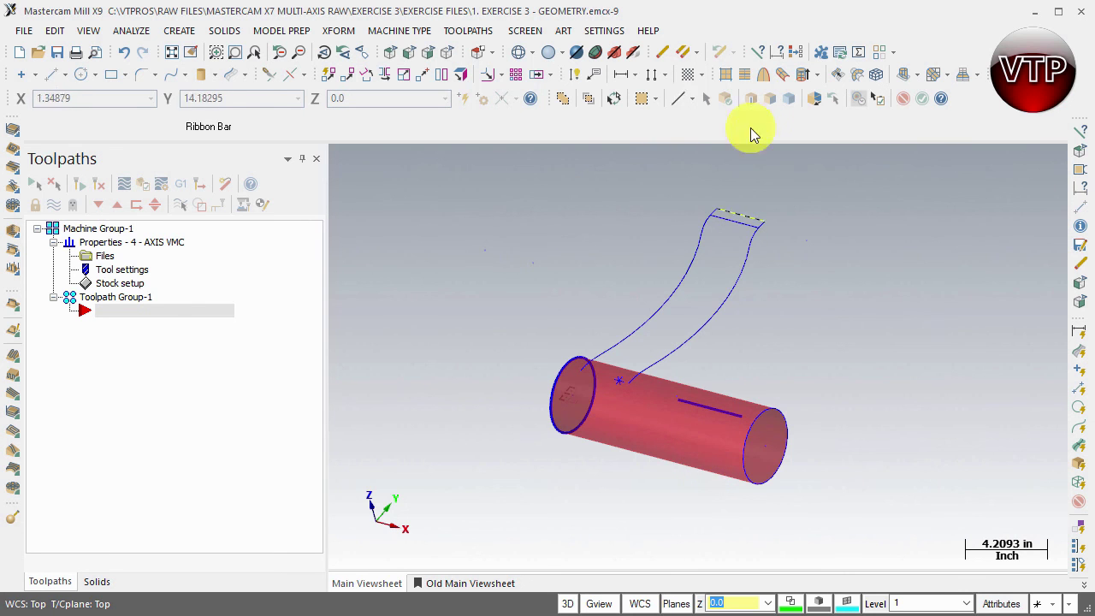
Step: Examine the line style and width choices in the entity properties of all the geometry, and leave without applying any change
{"action": "left_click_drag", "start_coordinate": [834, 521], "coordinate": [500, 167]}
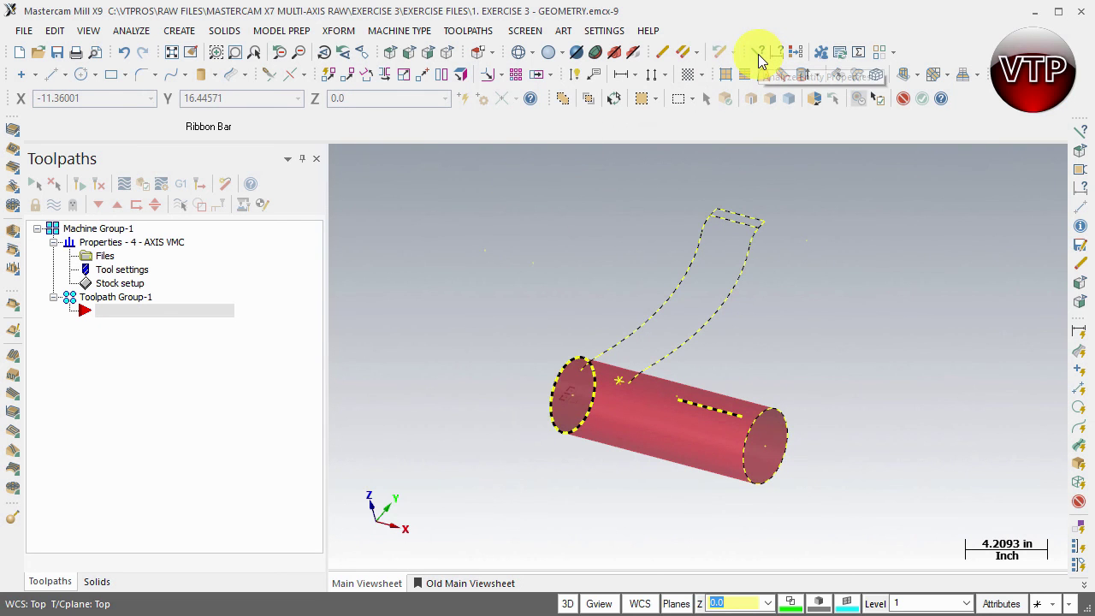
{"action": "left_click", "coordinate": [762, 54]}
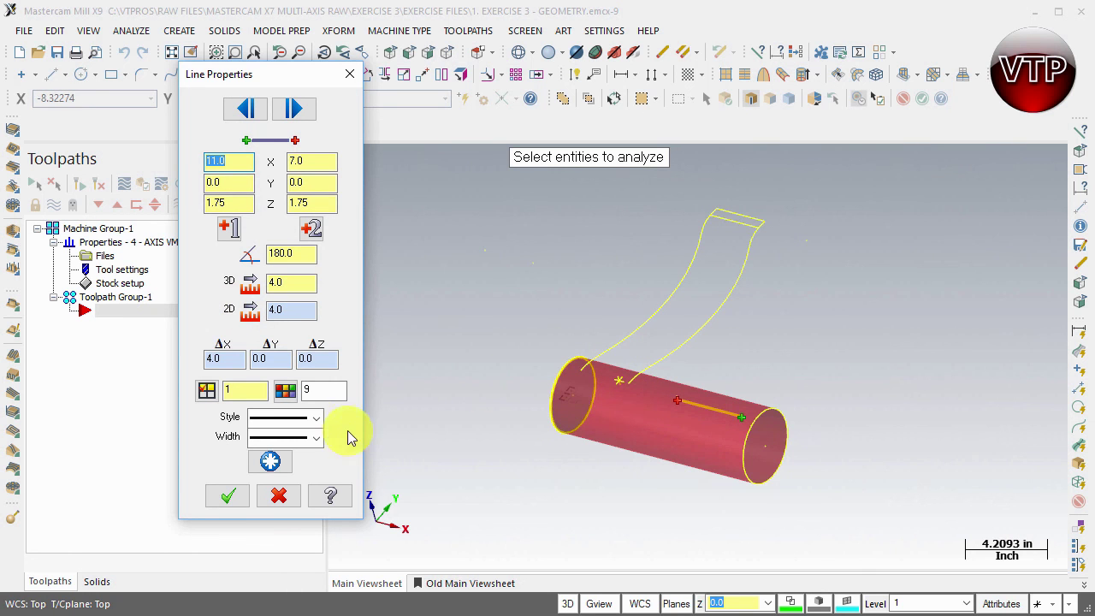
{"action": "left_click", "coordinate": [314, 417]}
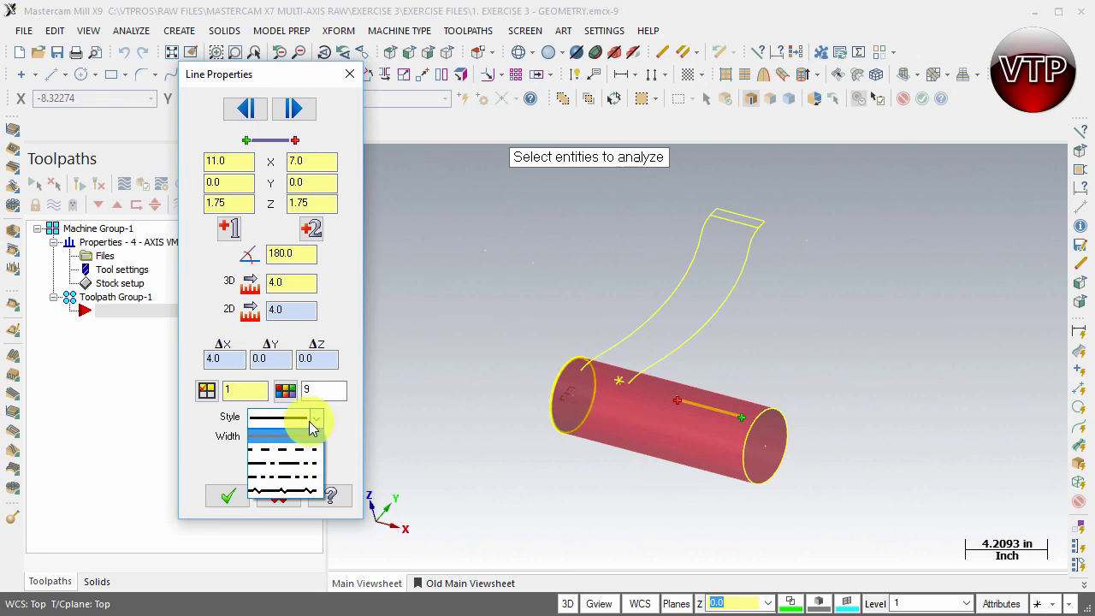
{"action": "left_click", "coordinate": [321, 425]}
{"action": "left_click", "coordinate": [317, 437]}
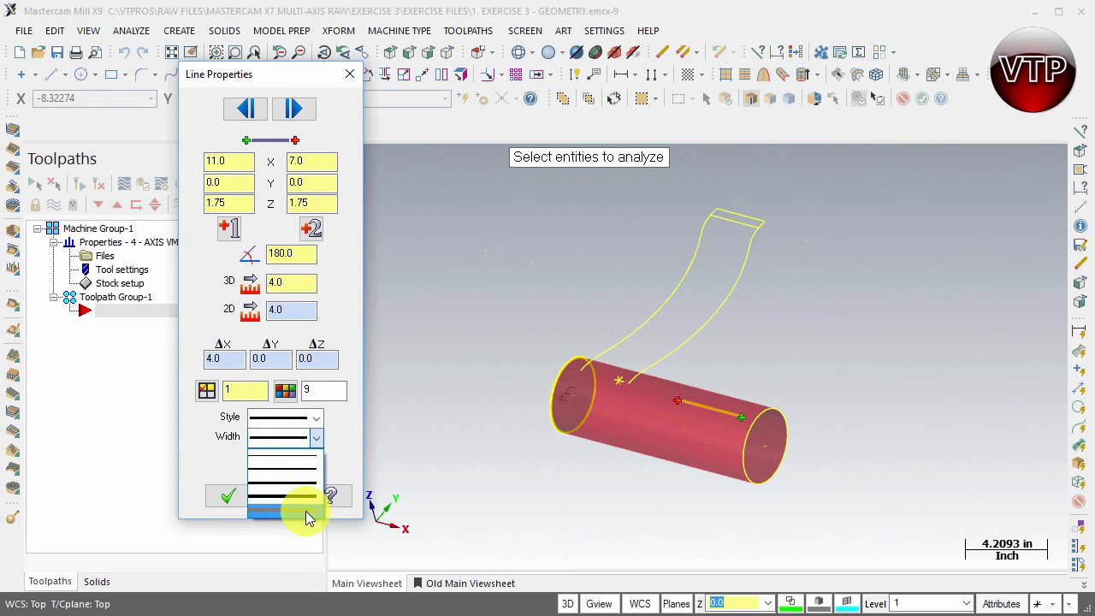
{"action": "left_click", "coordinate": [319, 443]}
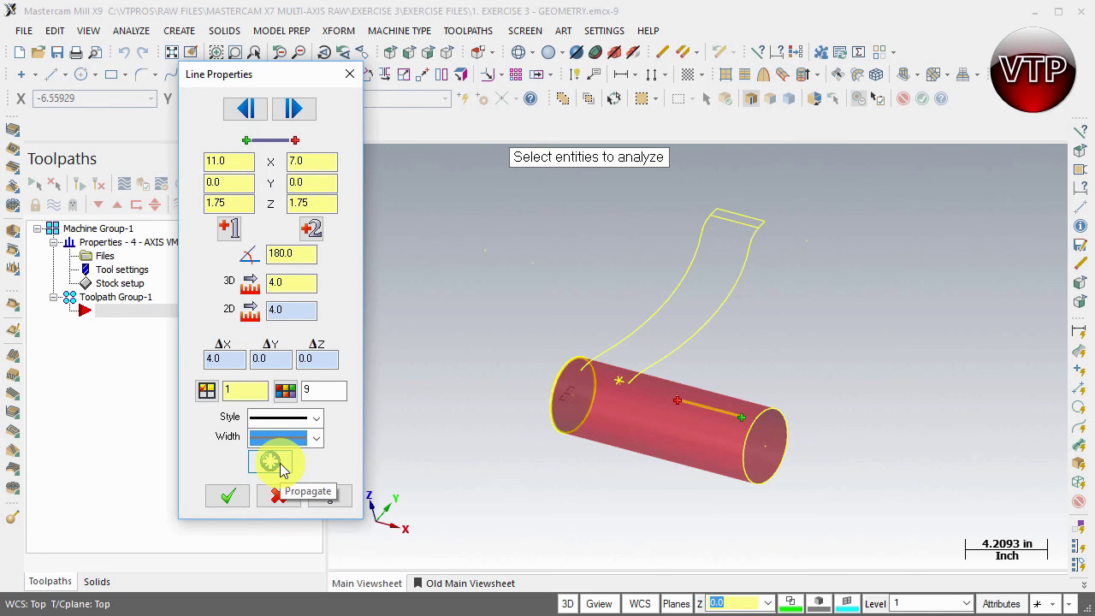
{"action": "left_click", "coordinate": [278, 497]}
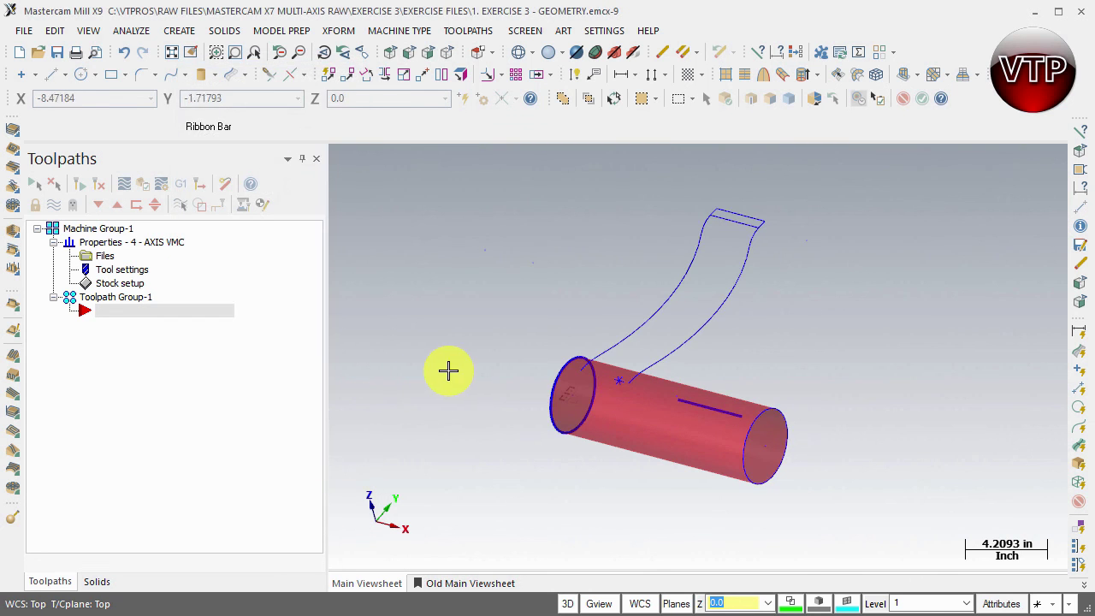